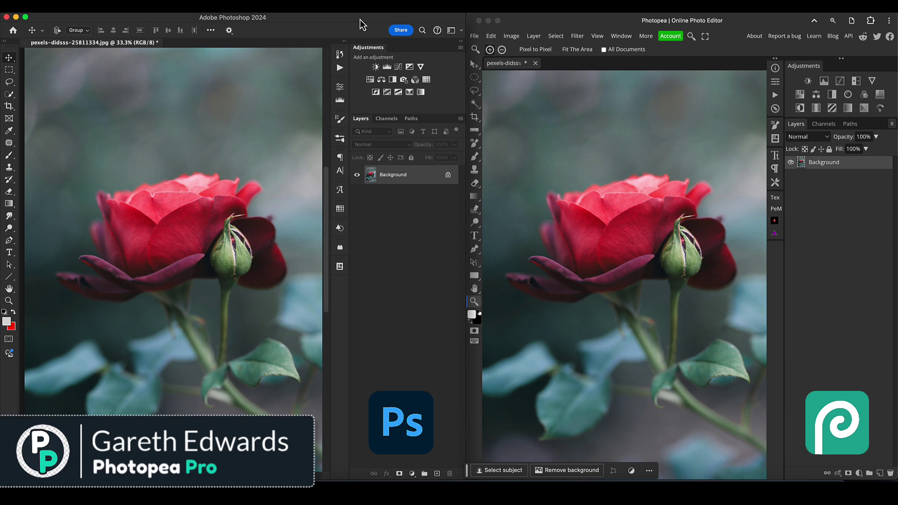
- Add a Selective Color adjustment layer above the rose photo in Photoshop
left_click(578, 18)
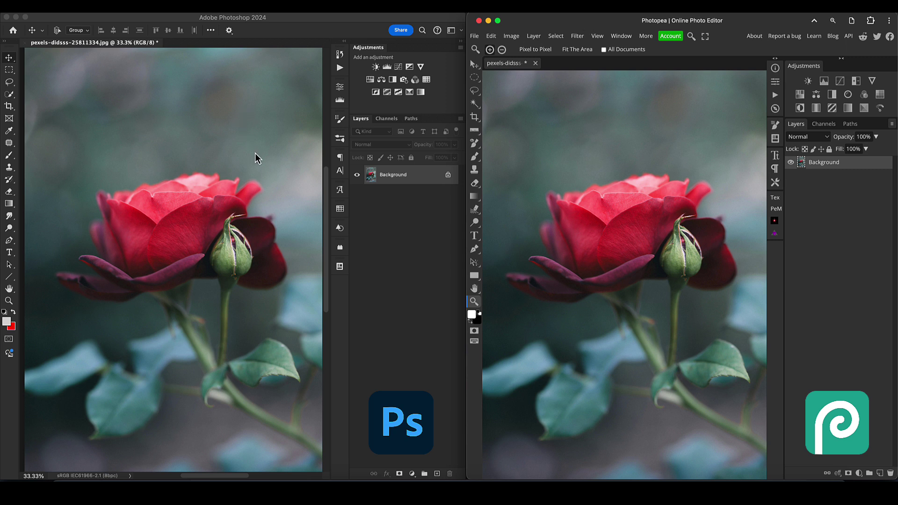
left_click(381, 214)
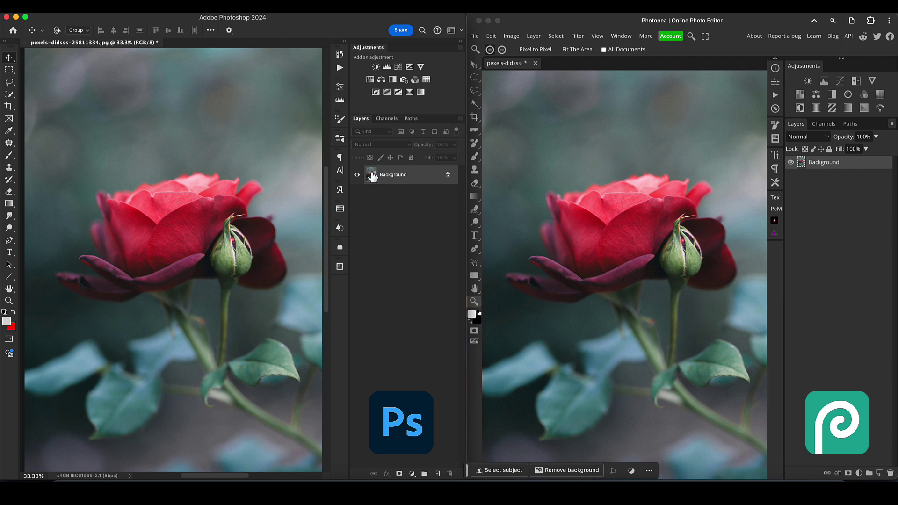
left_click(408, 93)
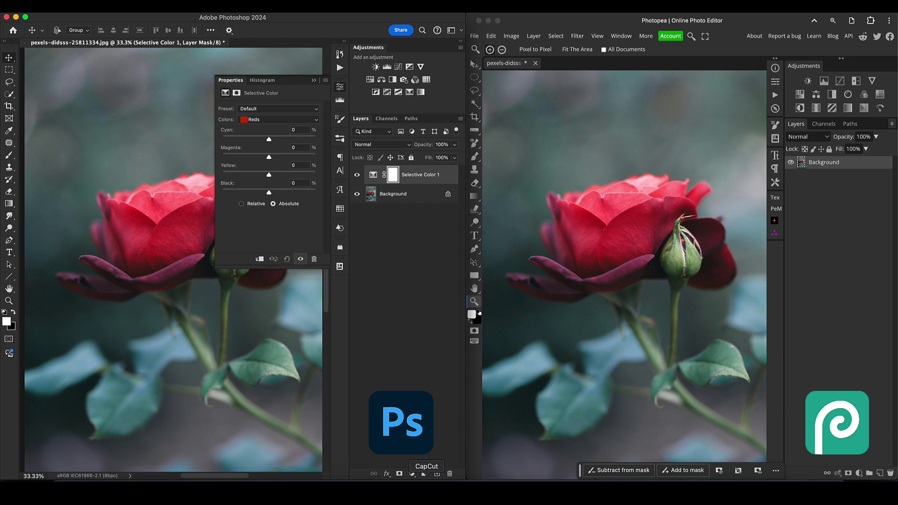
- Dismiss the new adjustment layer list and pan to bring the image's right edge into view
left_click(413, 474)
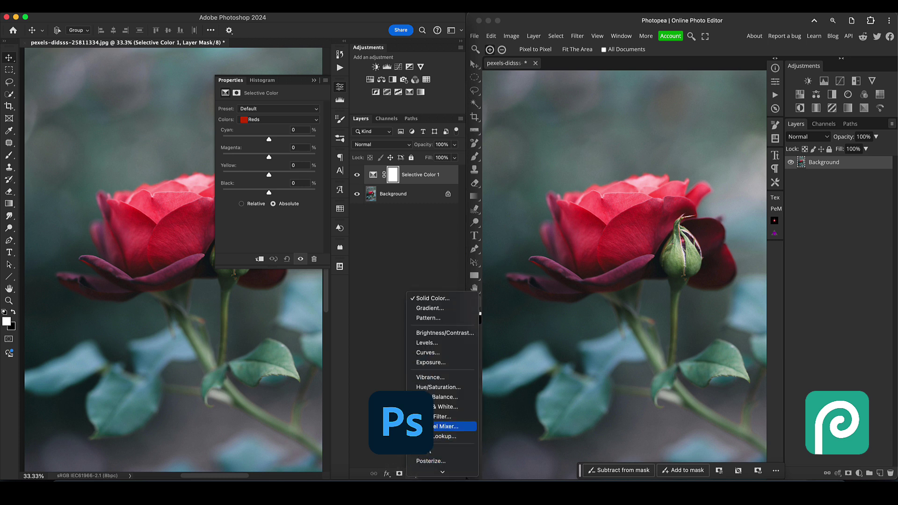
mouse_move(441, 471)
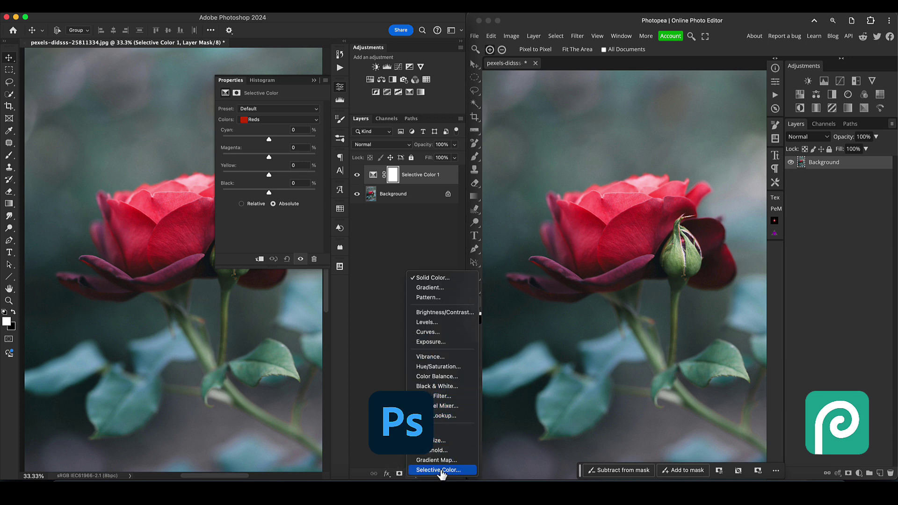
left_click(376, 361)
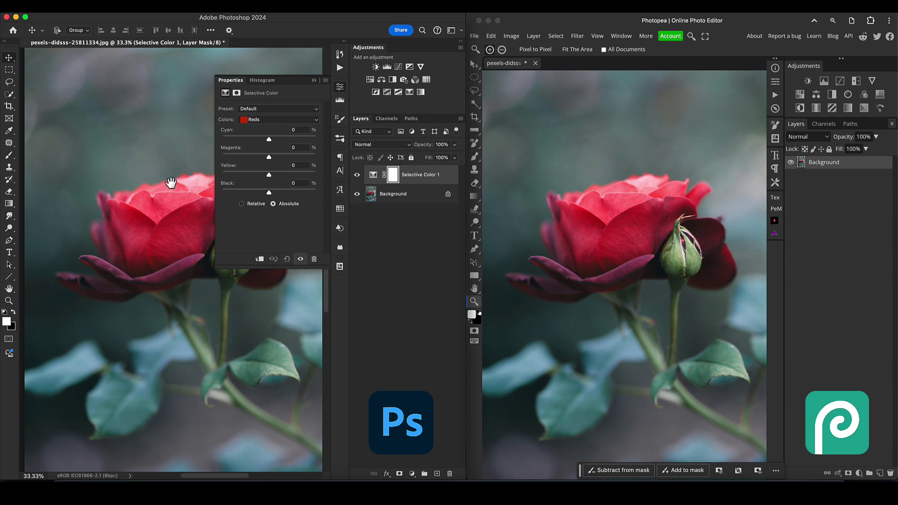
mouse_move(169, 181)
left_mouse_down()
mouse_move(110, 160)
mouse_move(156, 164)
mouse_move(140, 174)
mouse_move(161, 206)
mouse_move(156, 173)
left_mouse_up()
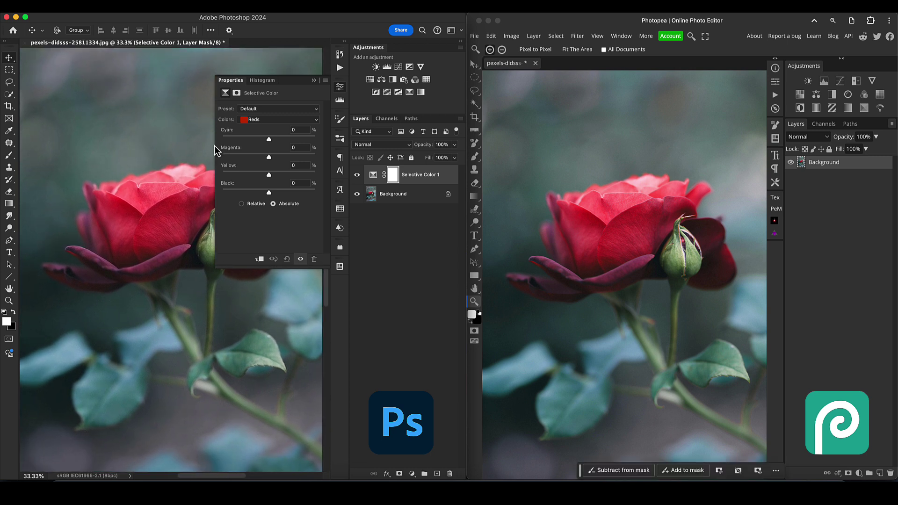
- Keep Reds as the colour range and the adjustment in Absolute mode
left_click(258, 121)
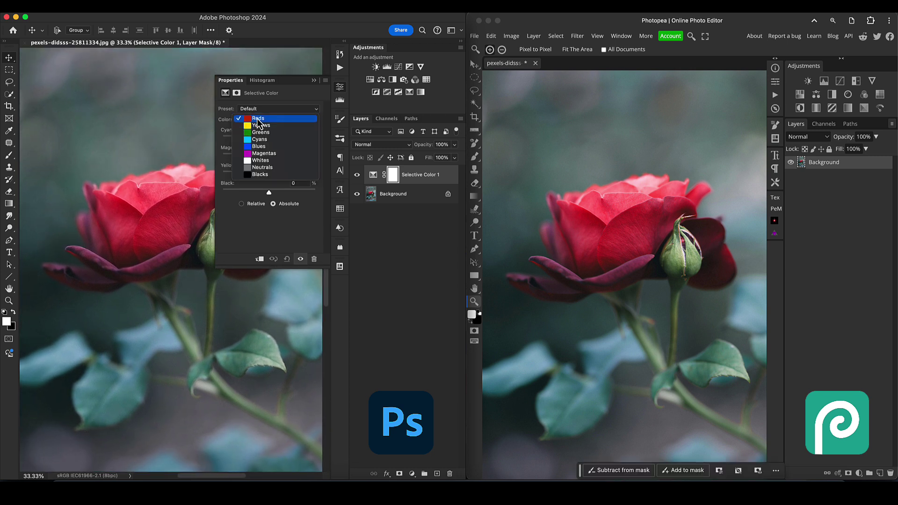
left_click(256, 120)
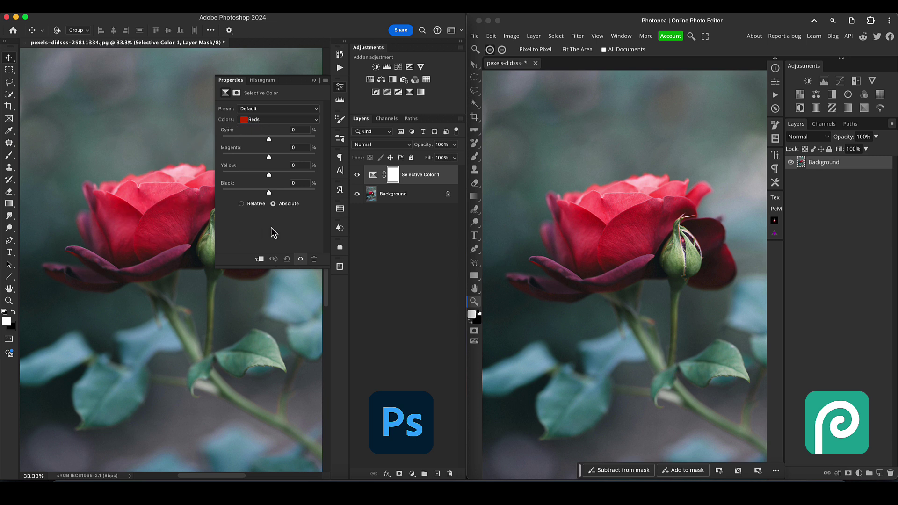
left_click(274, 205)
- Set the Reds to Yellow -90 and Magenta +20 to turn the rose magenta
left_click_drag(263, 175, 212, 178)
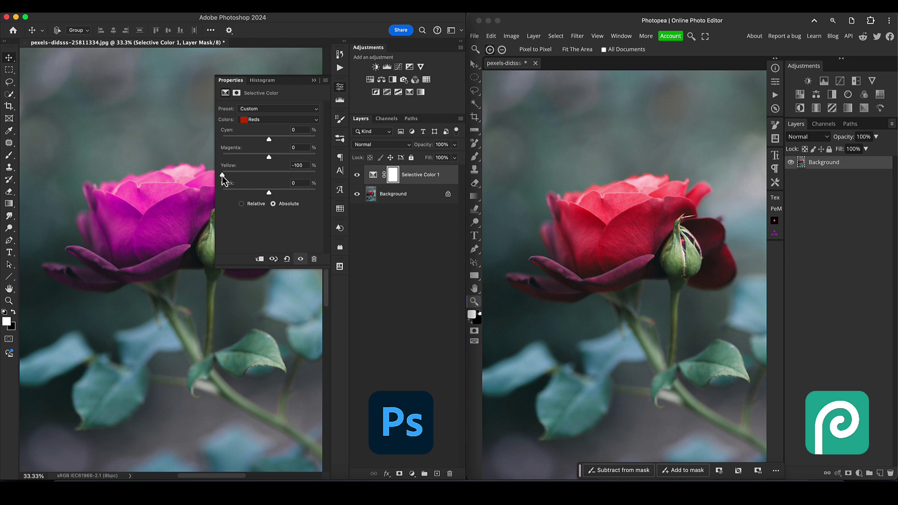
left_click_drag(222, 176, 225, 175)
left_click_drag(269, 158, 278, 158)
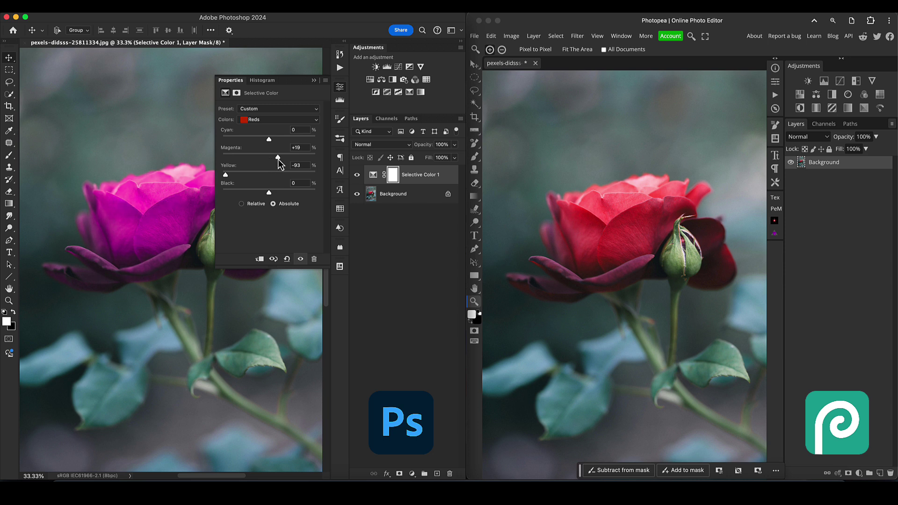
left_click_drag(278, 160, 279, 159)
left_click(303, 165)
type("-90")
key("Return")
- Toggle the adjustment off and on to compare the red and magenta rose
left_click(357, 176)
left_click(356, 176)
scroll(145, 184, "right", 3)
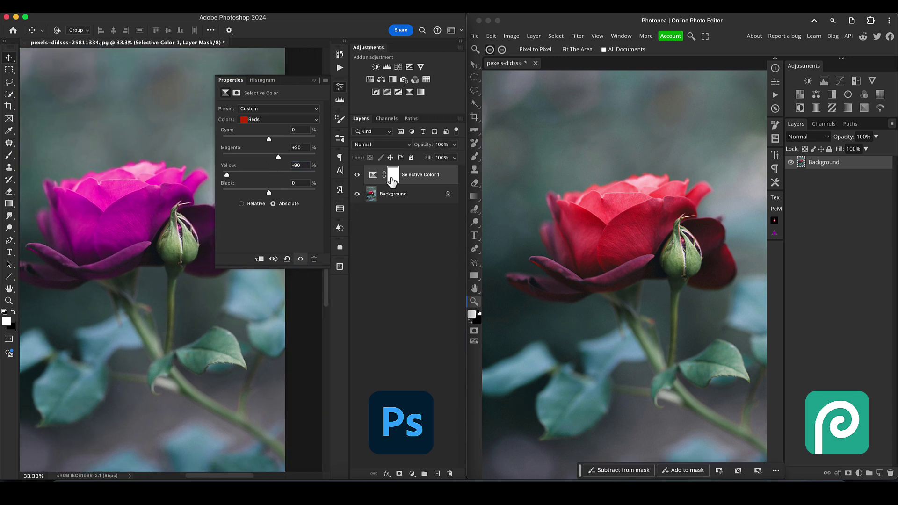
- Compare the rose with Selective Color 1 on and off, keeping Reds selected
left_click(357, 175)
left_click(356, 175)
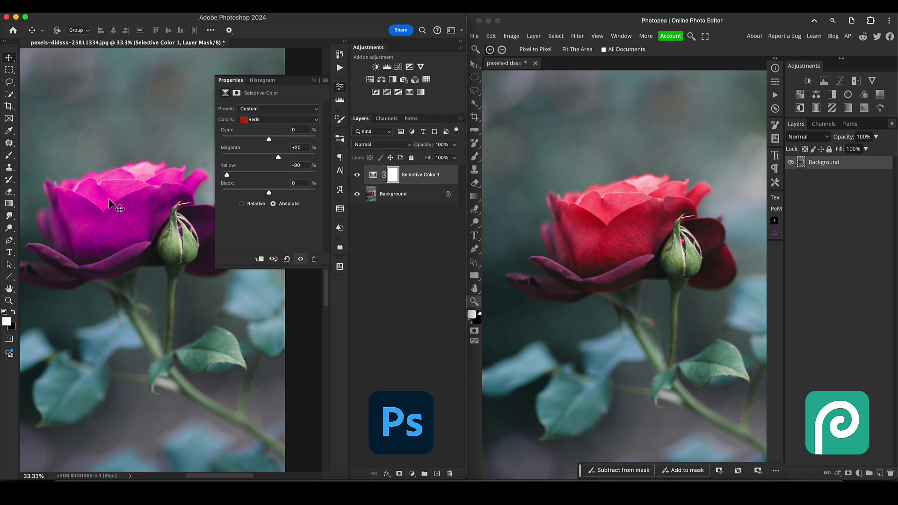
left_click(356, 175)
left_click(356, 175)
left_click(269, 119)
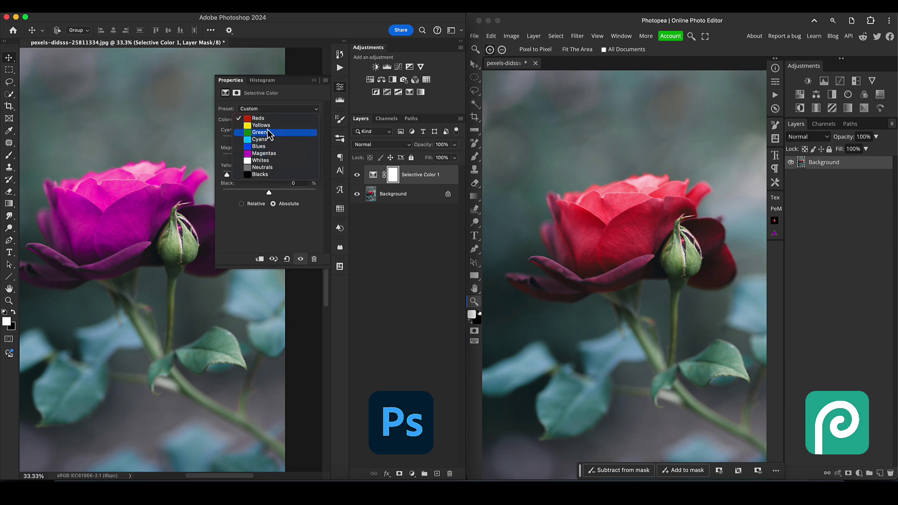
left_click(190, 44)
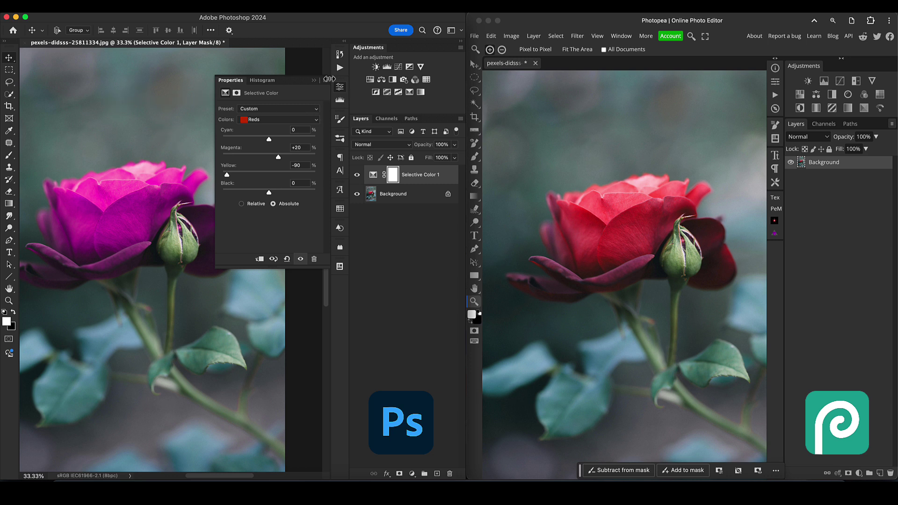
- Collapse the Selective Color settings, recentre the rose, and hide the adjustment
left_click(314, 83)
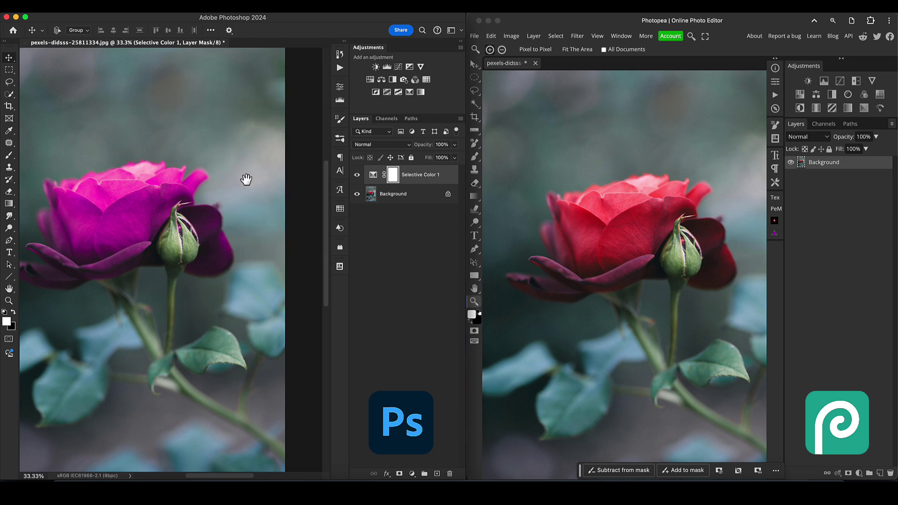
left_click_drag(190, 184, 249, 180)
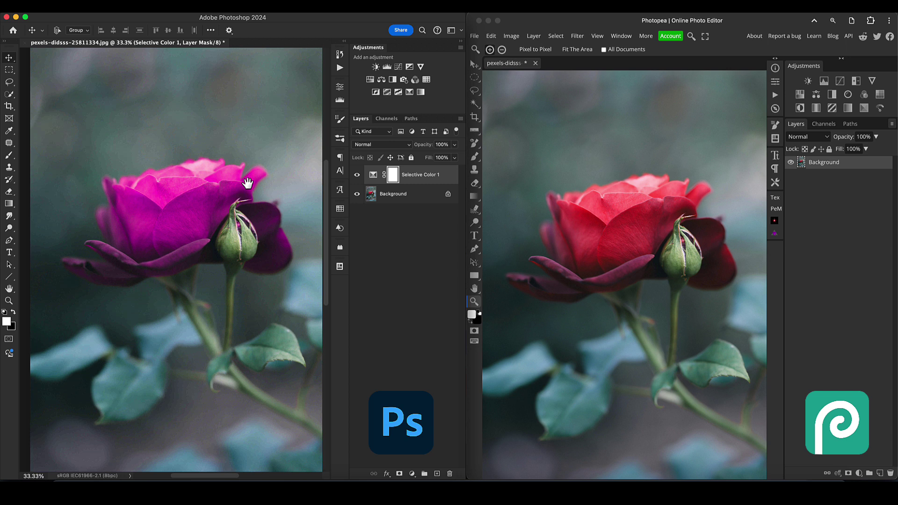
left_click(358, 175)
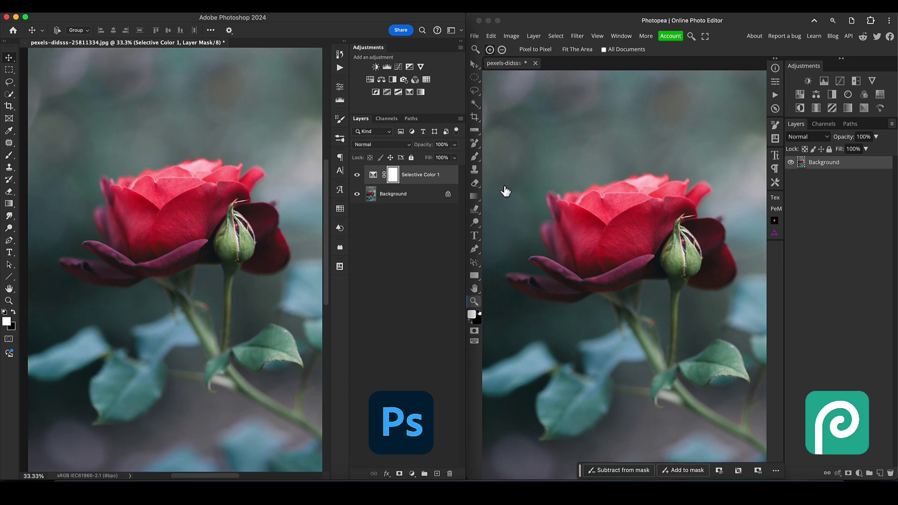
- Restore Photoshop's magenta adjustment, then open Photopea's New Adjustment Layer menu
key("ctrl+z")
left_click(609, 199)
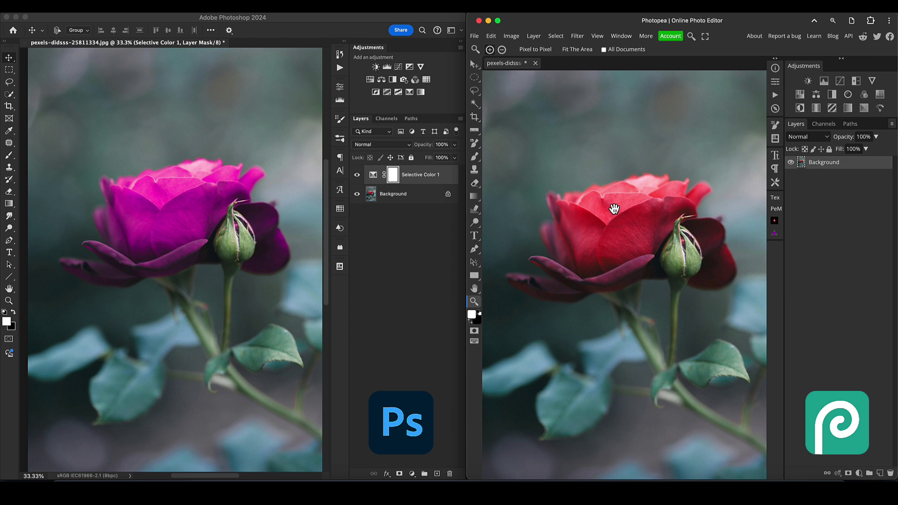
scroll(616, 206, "down", 2)
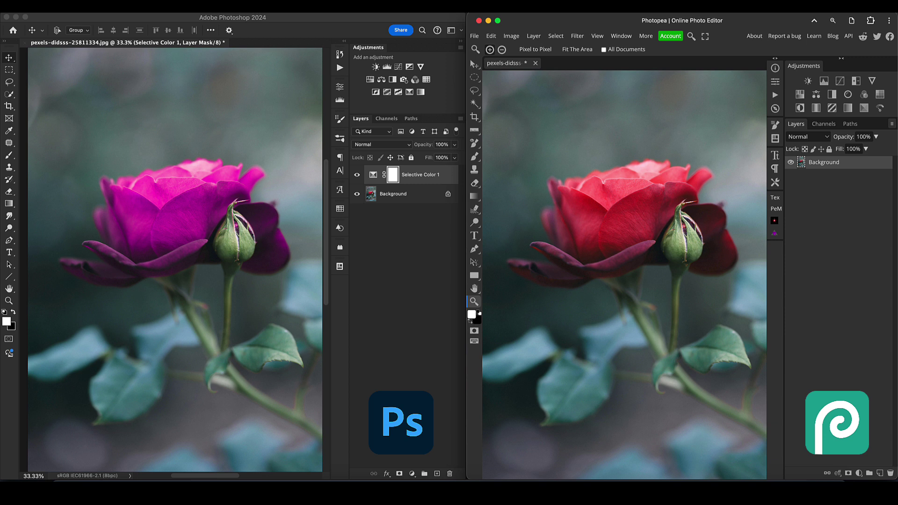
left_click(858, 473)
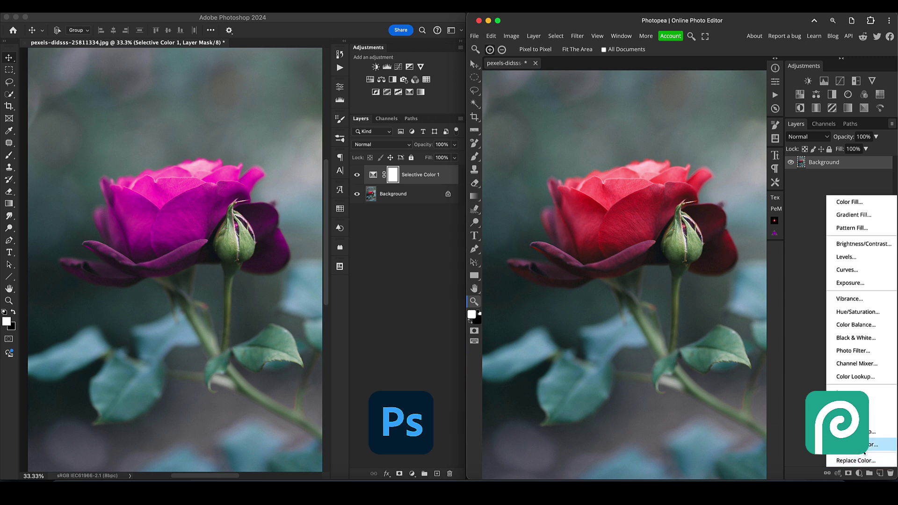
- Add a Photopea Selective Color layer with Reds at Magenta 20%, Yellow -100%, Absolute
left_click(861, 445)
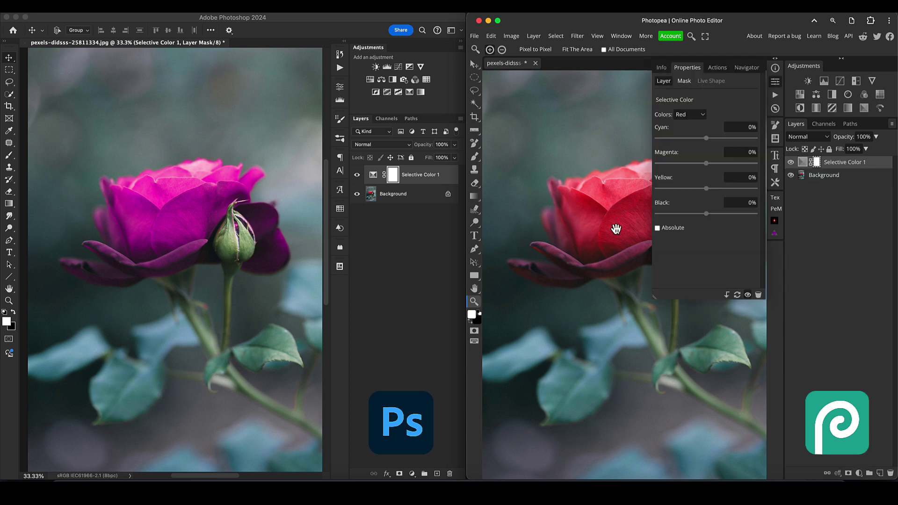
left_click_drag(615, 226, 571, 230)
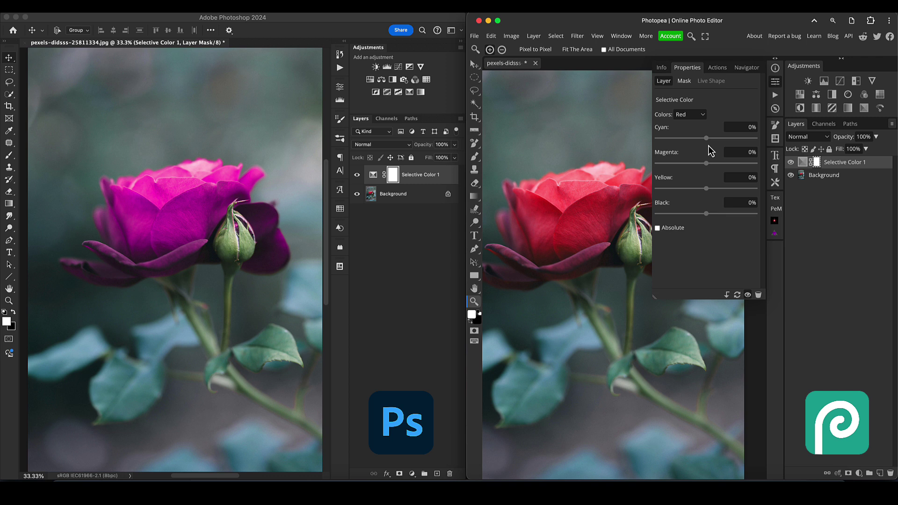
left_click(747, 152)
type("20")
key("Return")
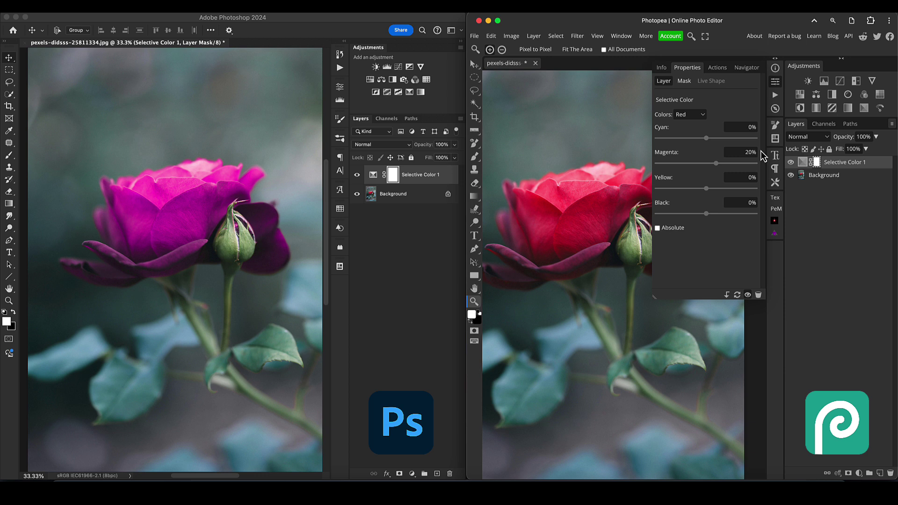
left_click(750, 177)
type("-100")
key("Return")
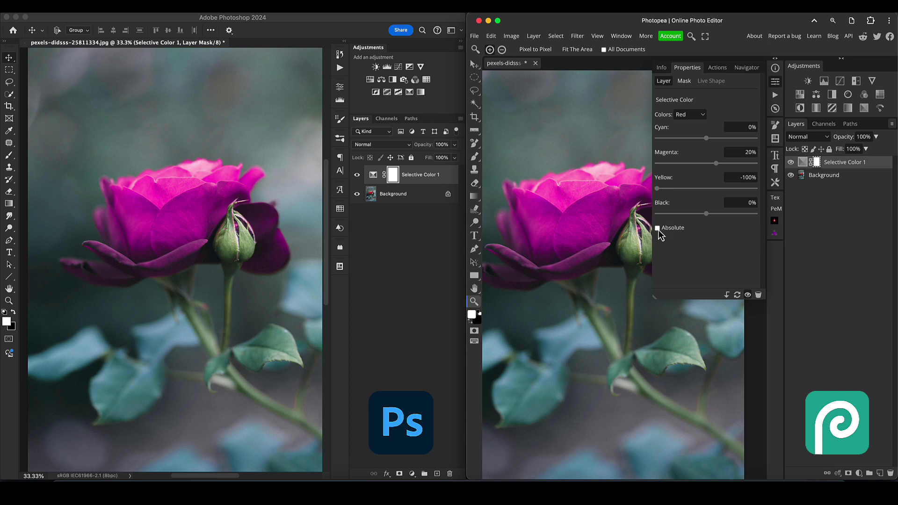
left_click(657, 228)
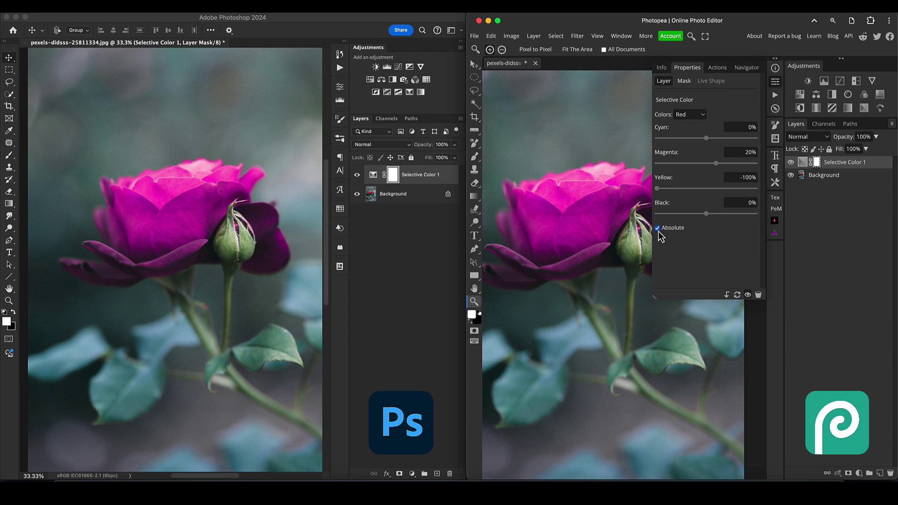
- Open and close Photoshop's Selective Color 1 settings to compare the values
left_click(367, 179)
left_click(373, 176)
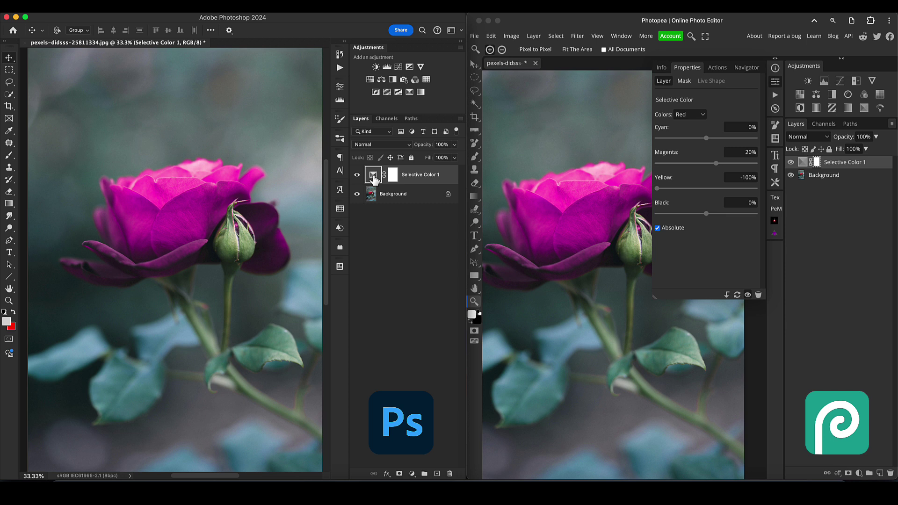
double_click(373, 177)
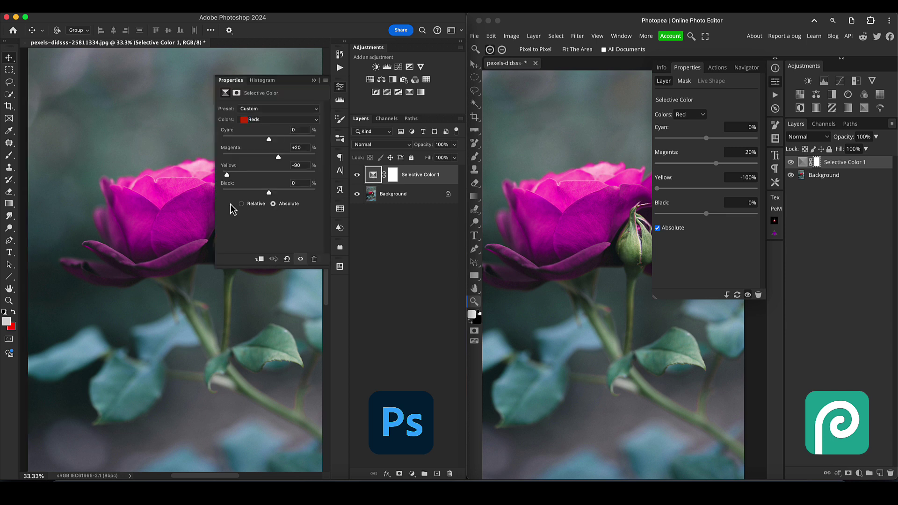
left_click(340, 89)
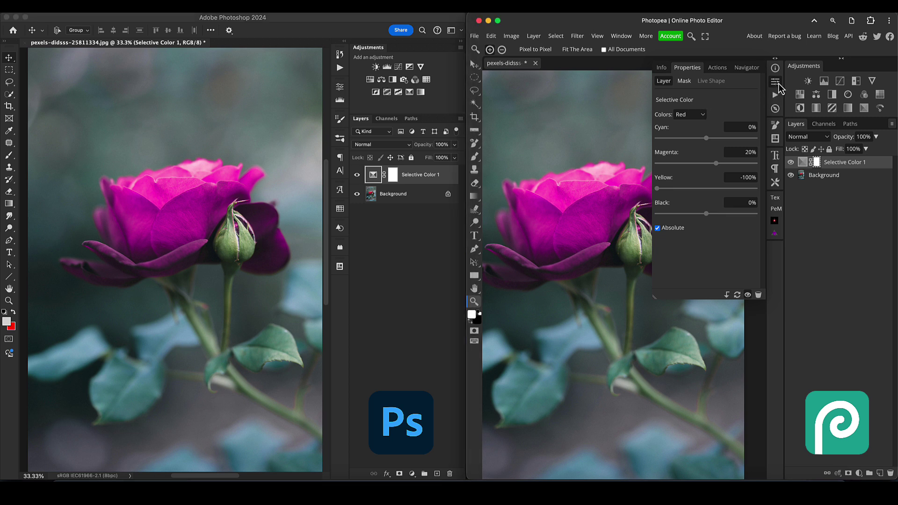
- Close Photopea's Selective Color settings and zoom in around the rose bud
left_click(775, 83)
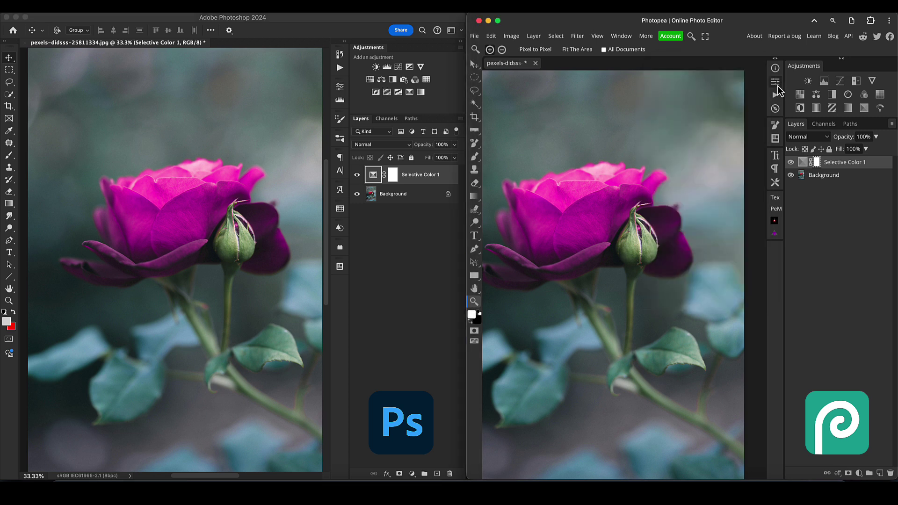
left_click(596, 212)
mouse_move(594, 242)
left_mouse_down()
mouse_move(632, 242)
mouse_move(584, 251)
left_mouse_up()
- Zoom Photoshop's rose to 100% and frame the bud
left_click(222, 216)
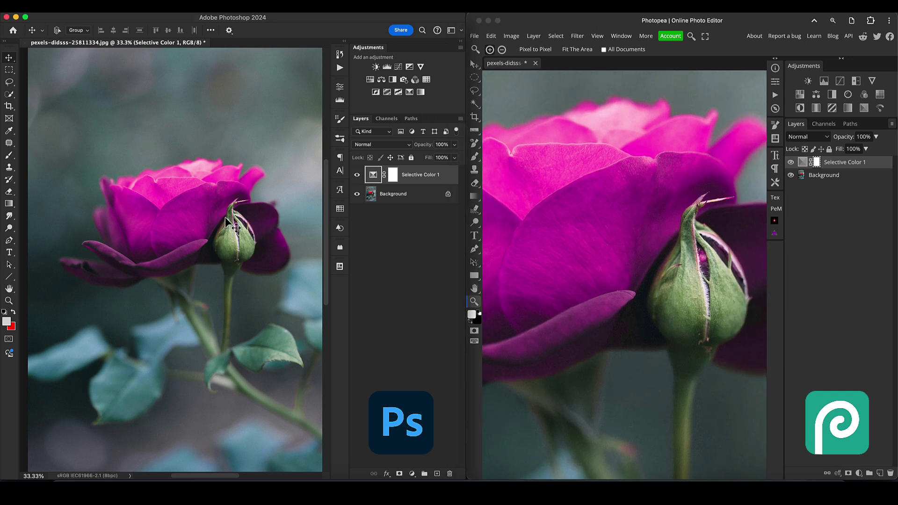
key("super+plus")
key("super+plus")
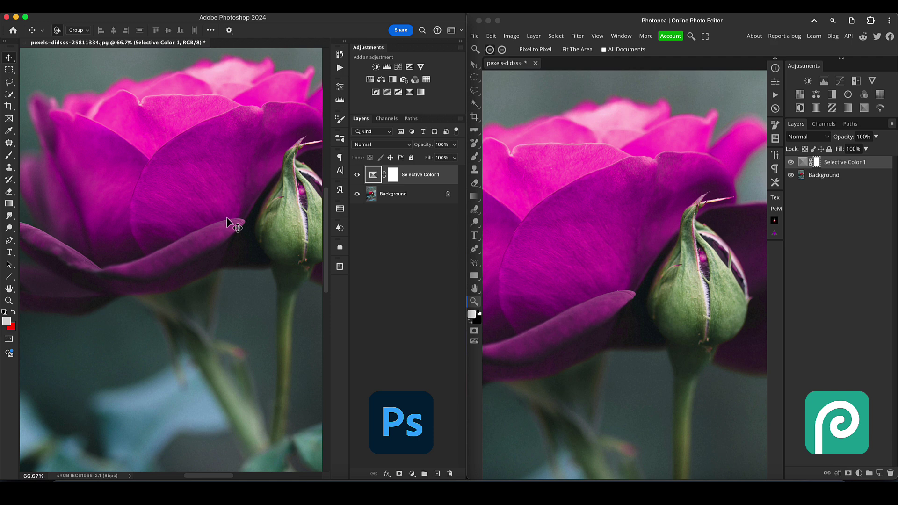
key("super+plus")
left_click_drag(248, 216, 103, 316)
- Match Photopea's close-up of the magenta bud to Photoshop's view
left_click(593, 279)
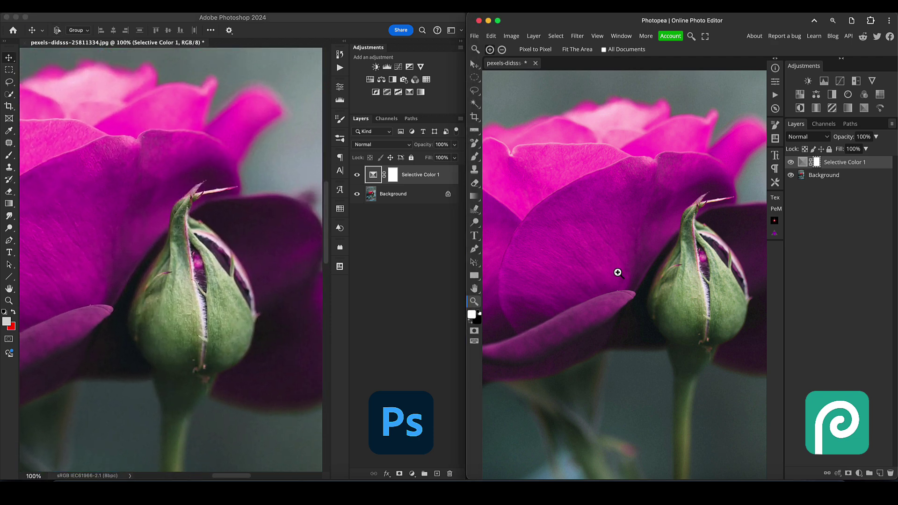
left_click(652, 256, "alt")
left_click(661, 263)
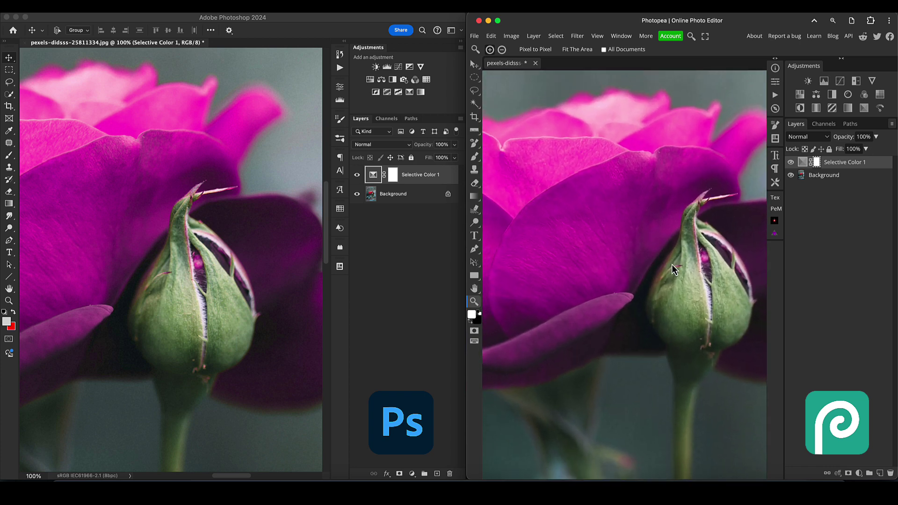
left_click_drag(677, 231, 610, 225)
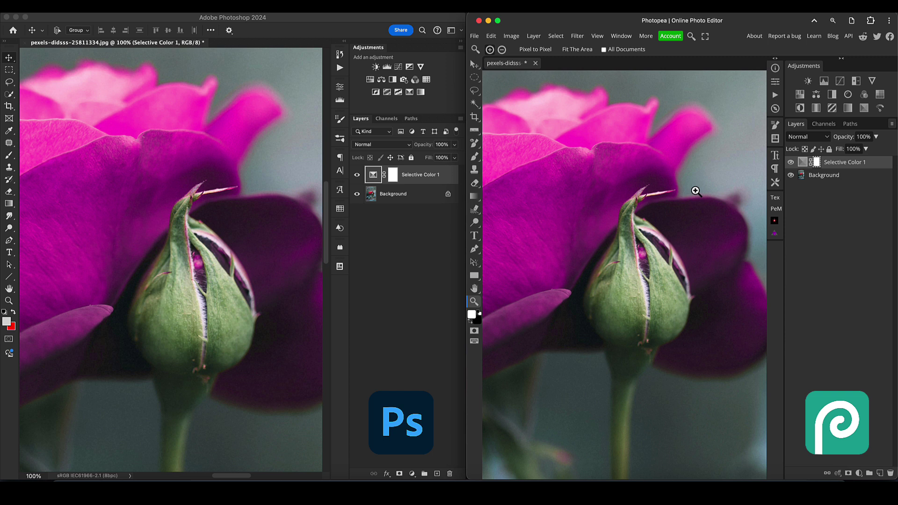
scroll(686, 190, "down", 5)
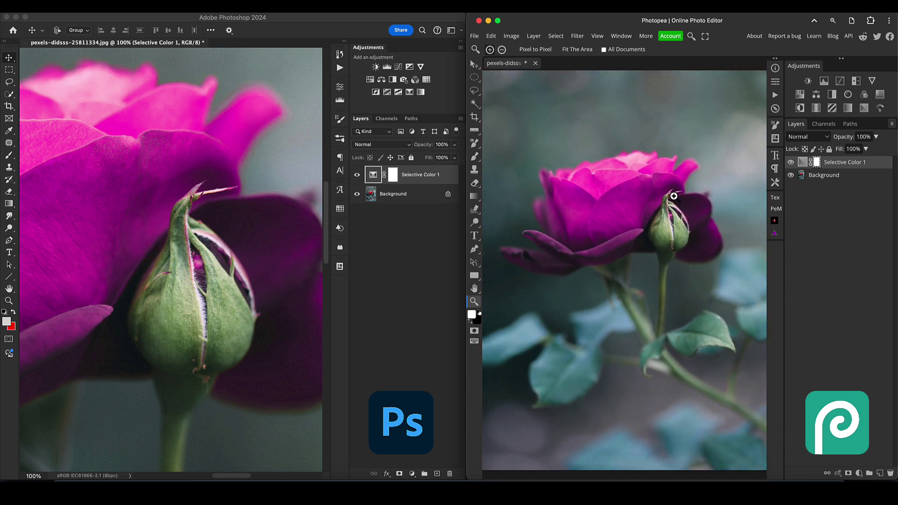
scroll(674, 196, "down", 2)
scroll(673, 196, "up", 1)
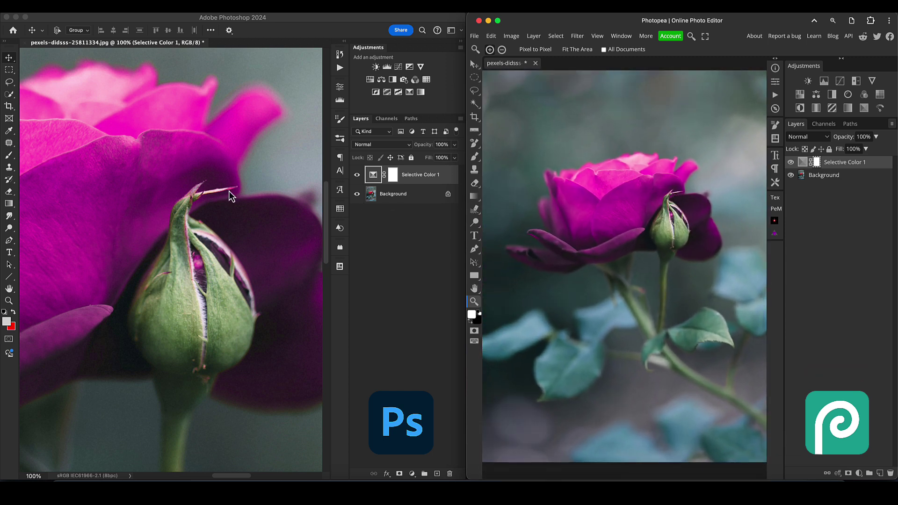